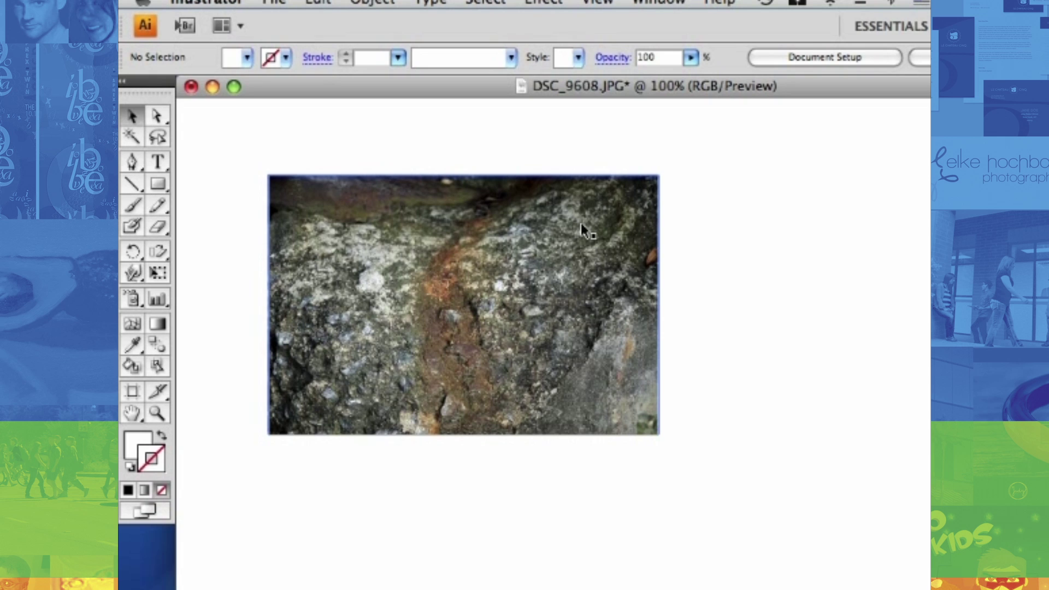
Live Trace the rock photo in Black and White mode with a threshold of 50
click(581, 227)
click(370, 2)
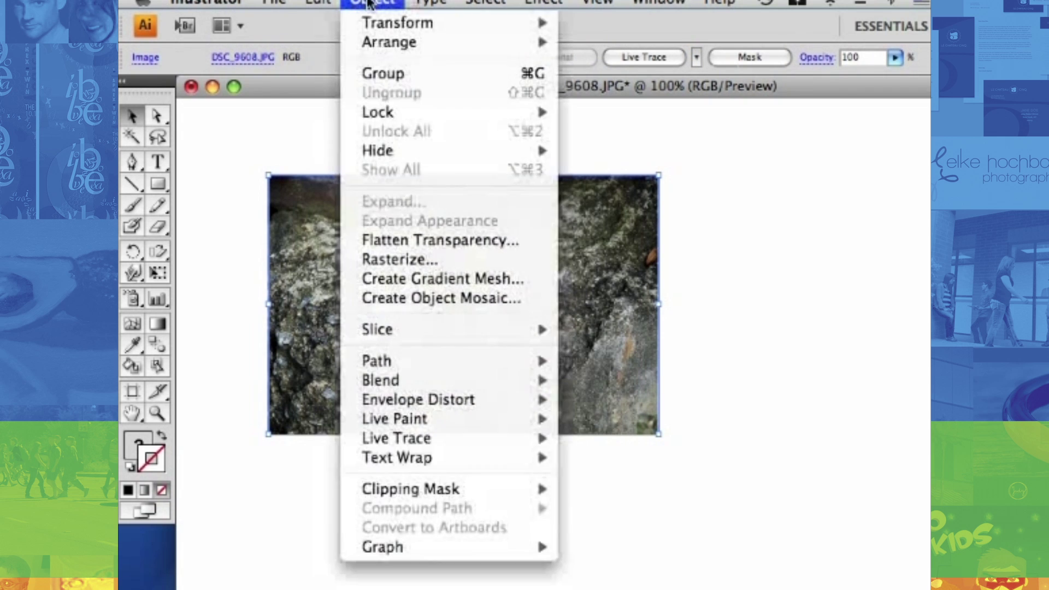
mouse_move(442, 440)
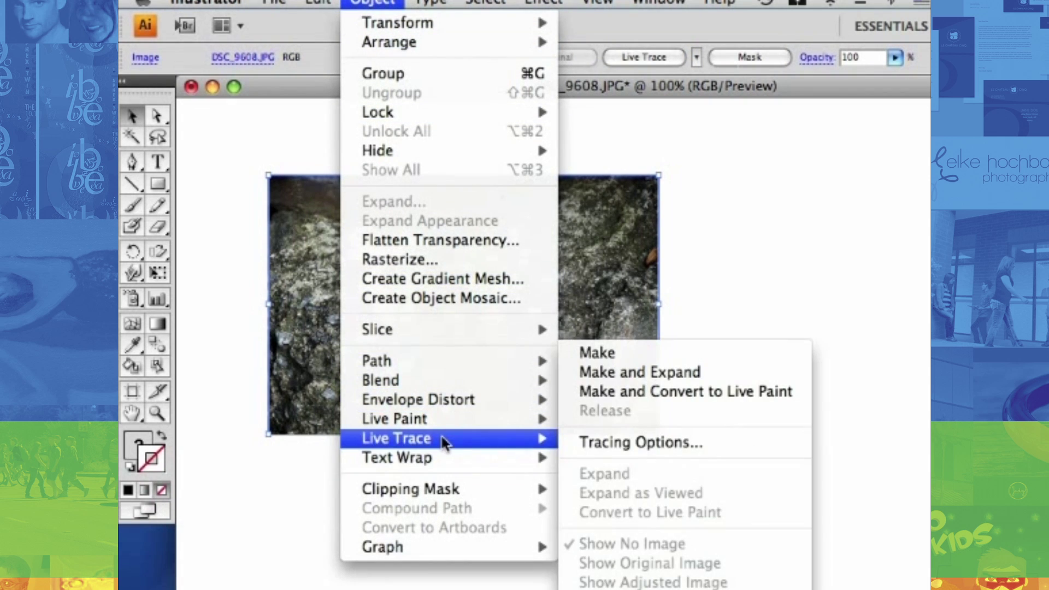
click(716, 445)
click(754, 187)
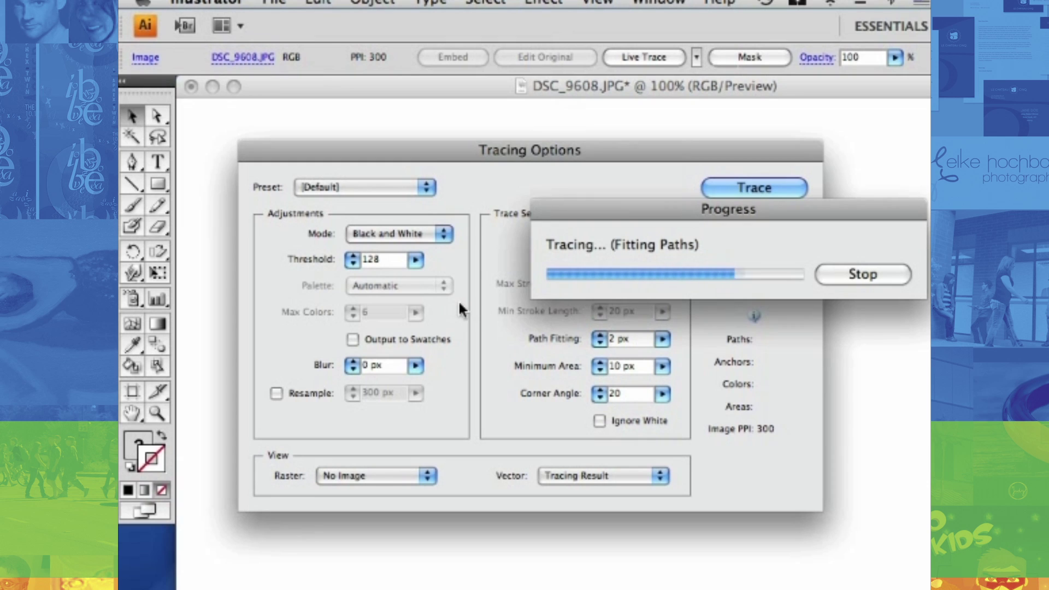
double_click(392, 260)
text(50)
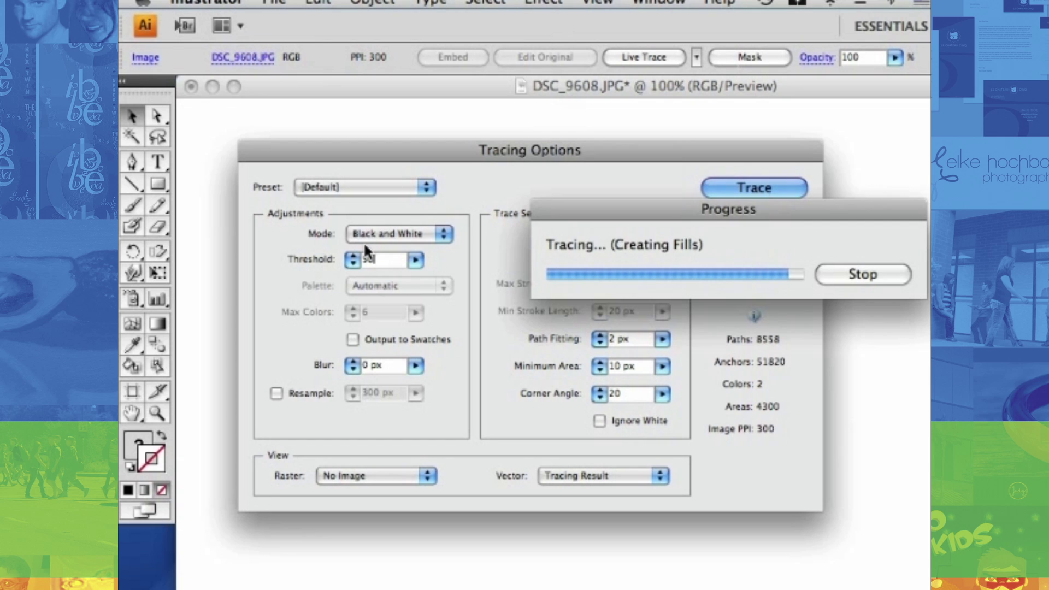
mouse_move(466, 156)
mouse_down()
mouse_move(496, 224)
mouse_move(503, 586)
mouse_move(496, 471)
mouse_move(468, 377)
mouse_move(438, 162)
mouse_move(452, 236)
mouse_move(452, 227)
mouse_up()
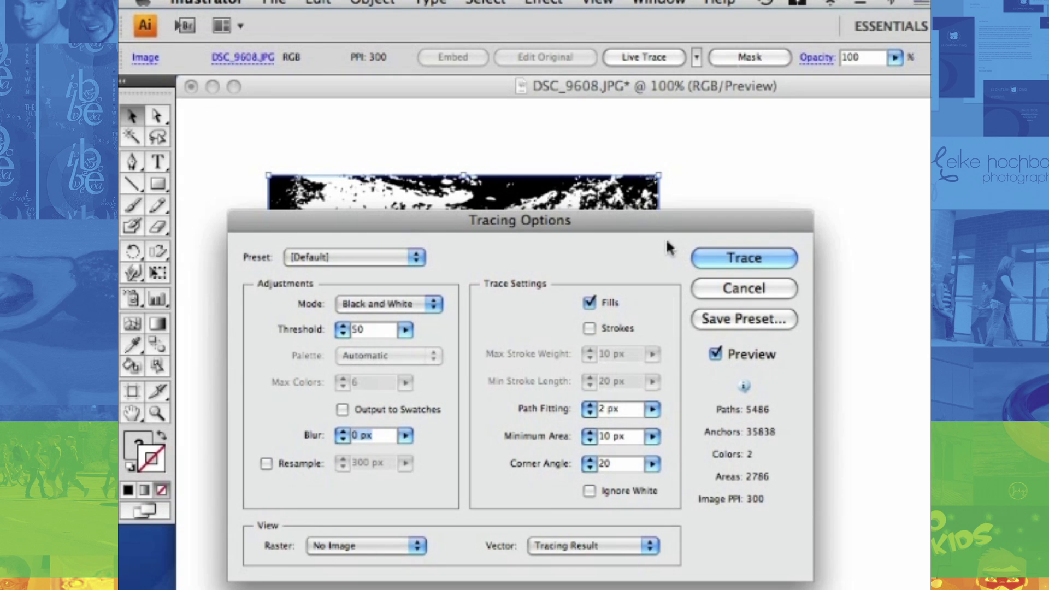
click(776, 258)
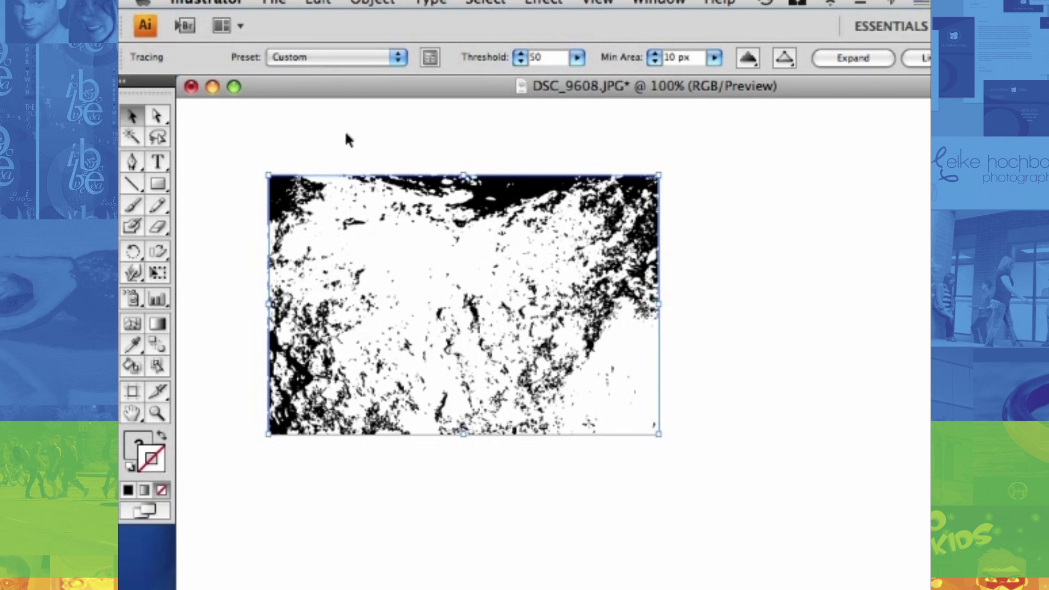
Expand the tracing into editable vector shapes, with both Object and Fill included
click(373, 3)
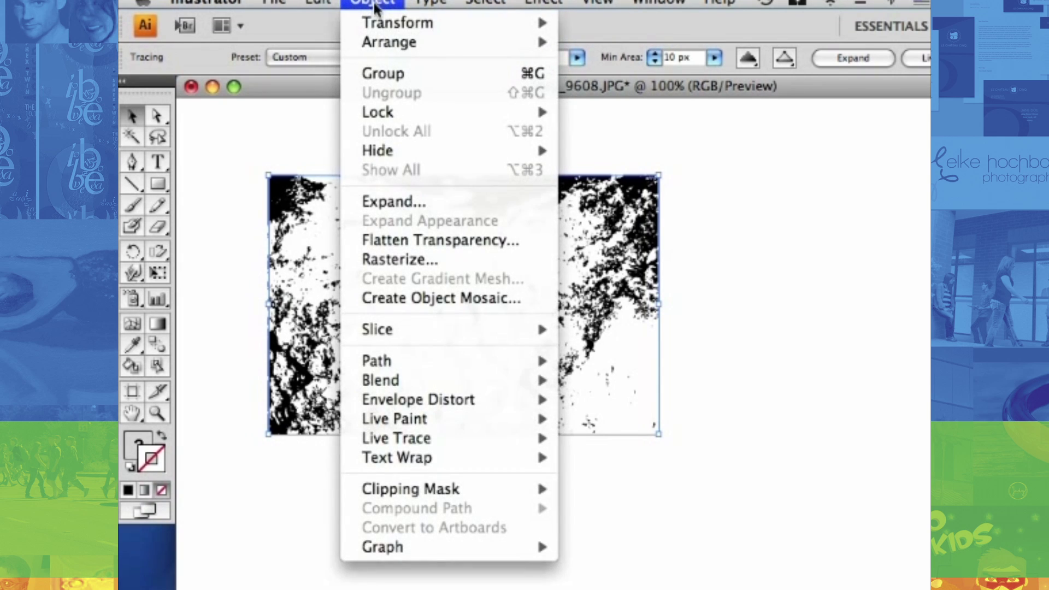
click(444, 202)
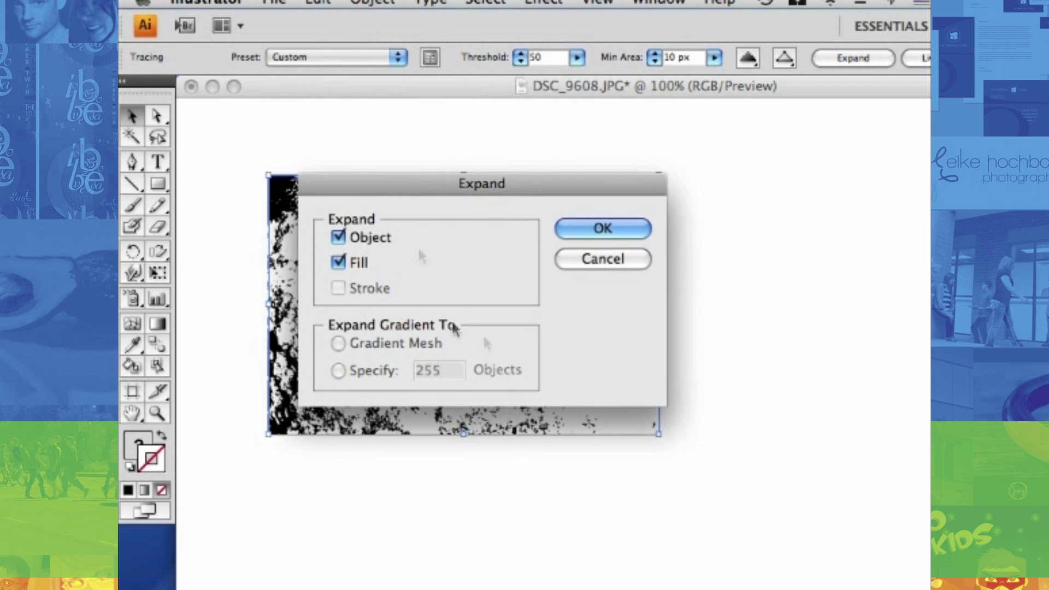
click(601, 230)
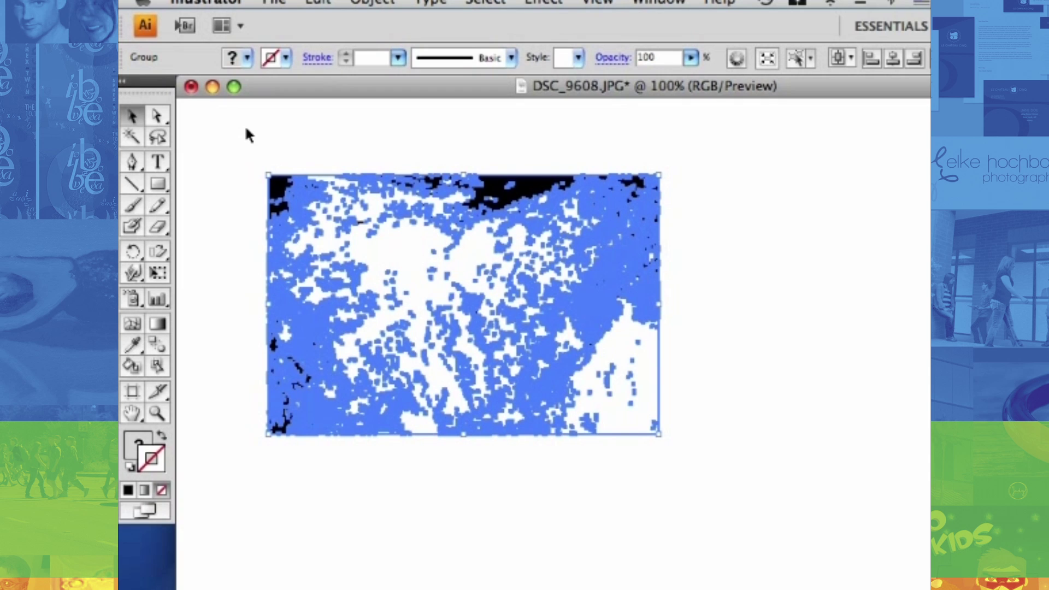
Ungroup the expanded tracing completely into separate shapes, then deselect everything
click(379, 6)
click(401, 94)
click(372, 2)
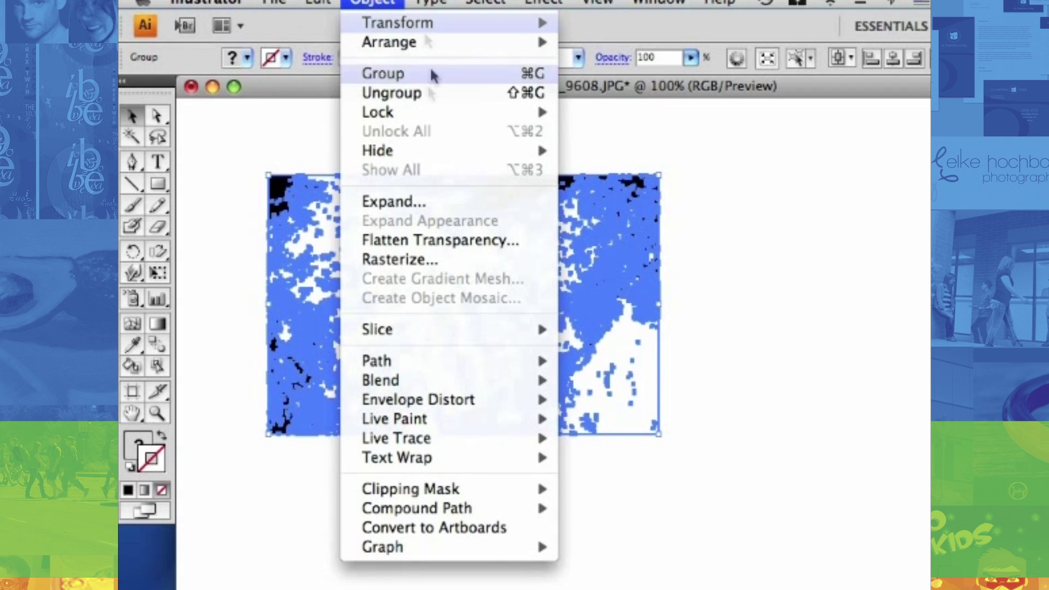
click(423, 94)
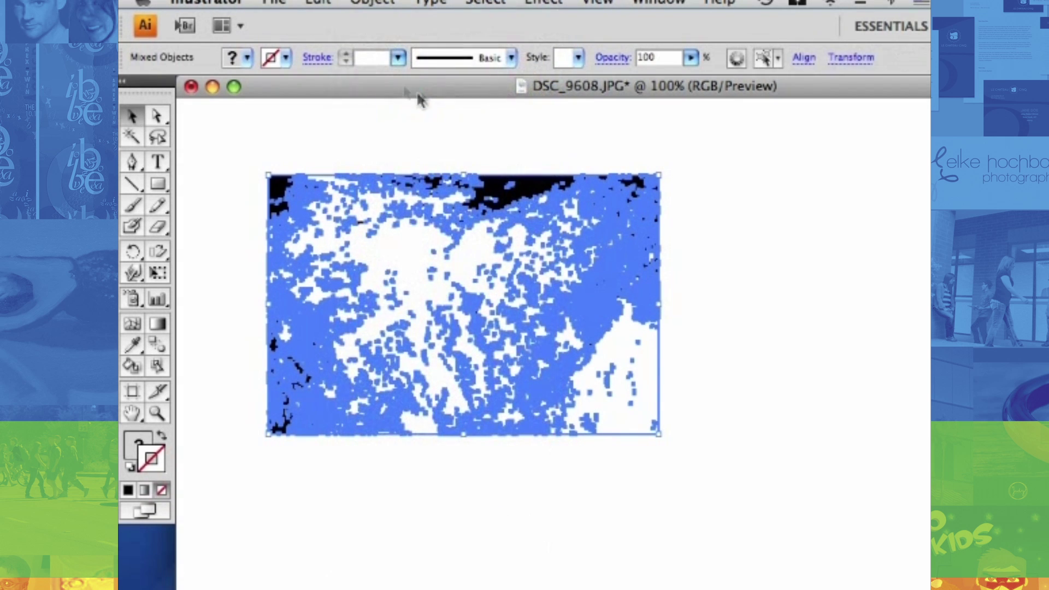
click(359, 7)
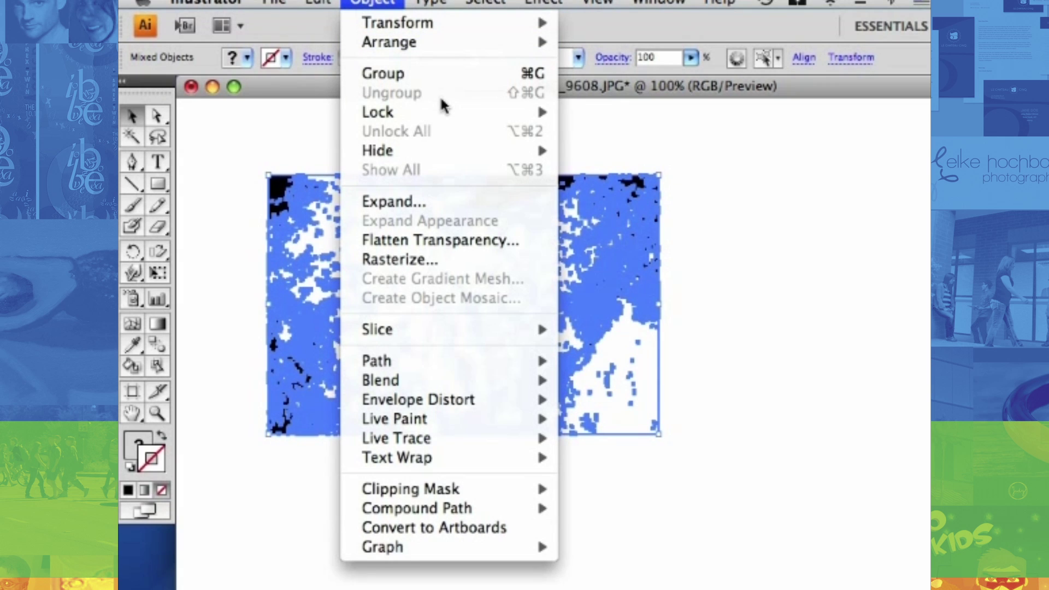
click(233, 143)
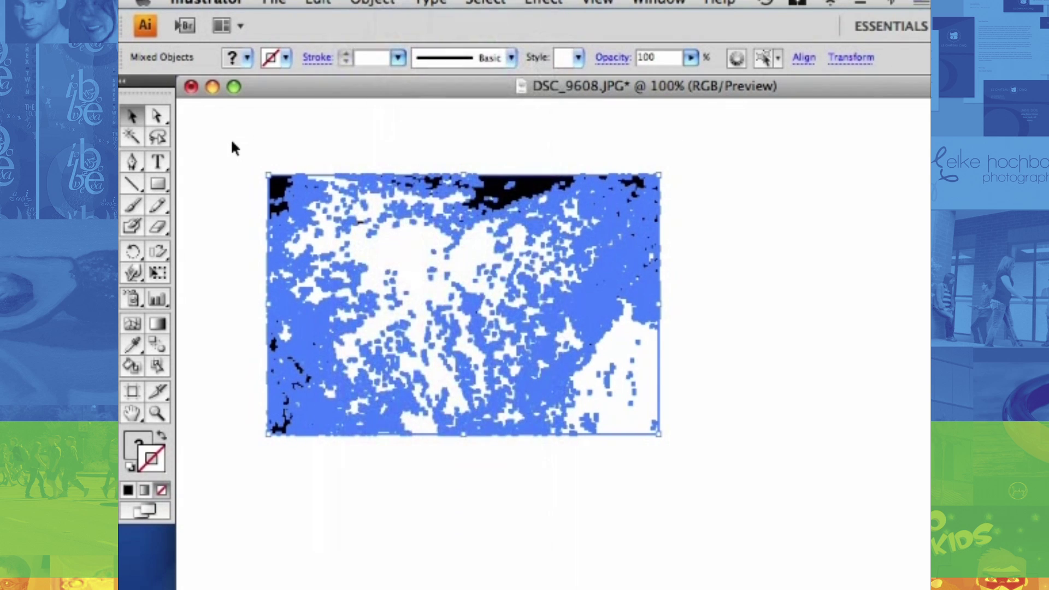
click(233, 145)
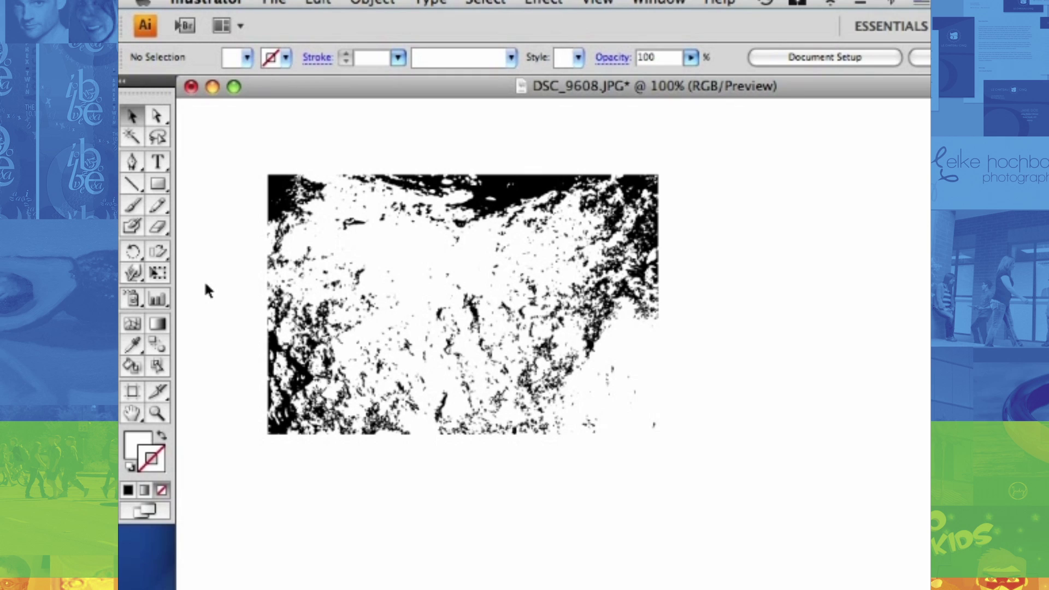
Select all white shapes of the tracing with the Magic Wand and delete them
click(131, 139)
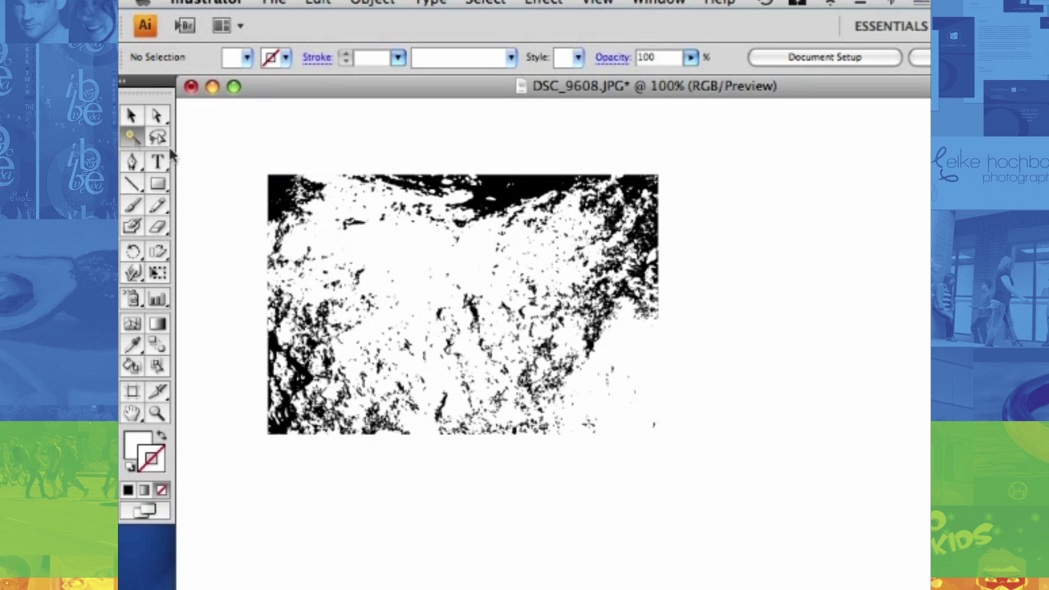
click(409, 248)
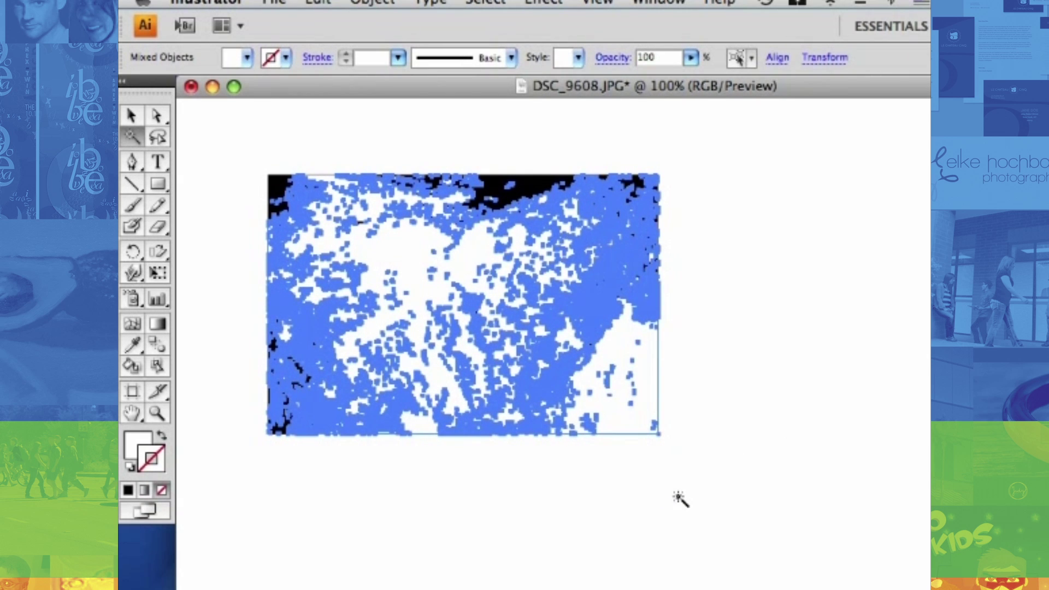
key(Delete)
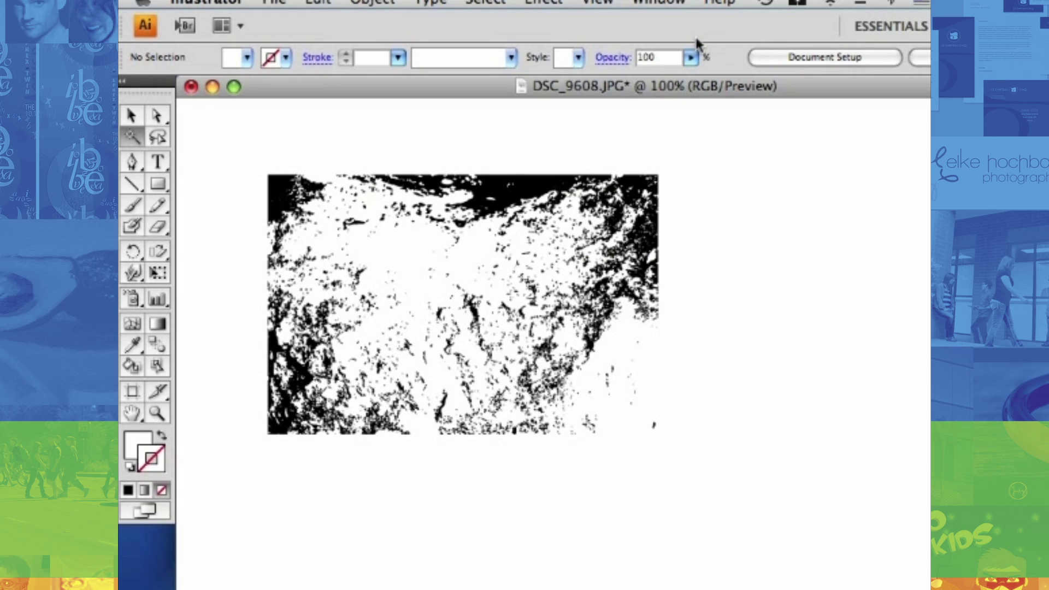
Show the transparency grid to check the background behind the black texture, then hide it again
click(597, 2)
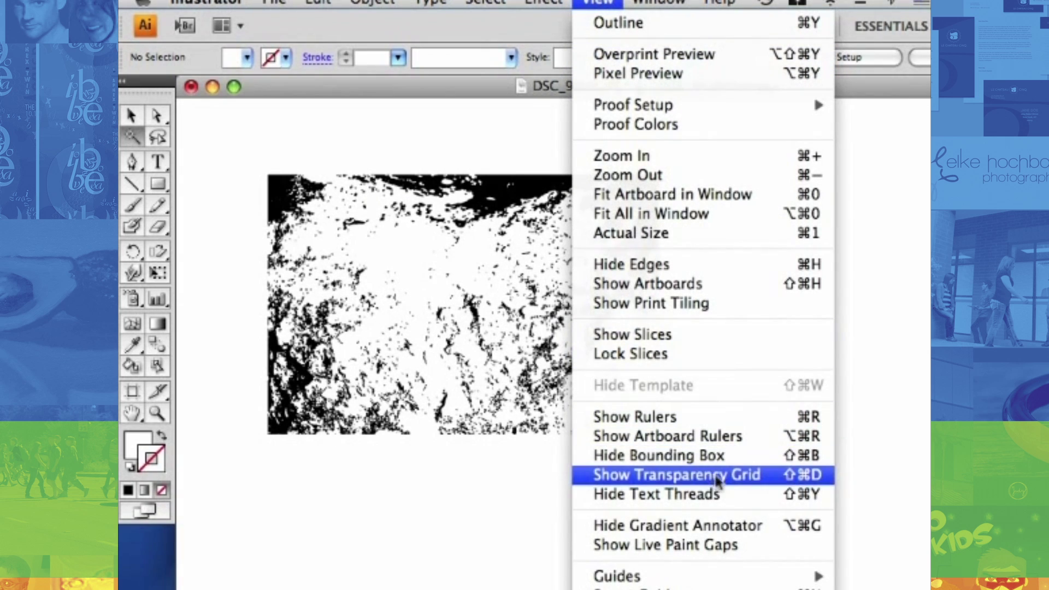
click(768, 483)
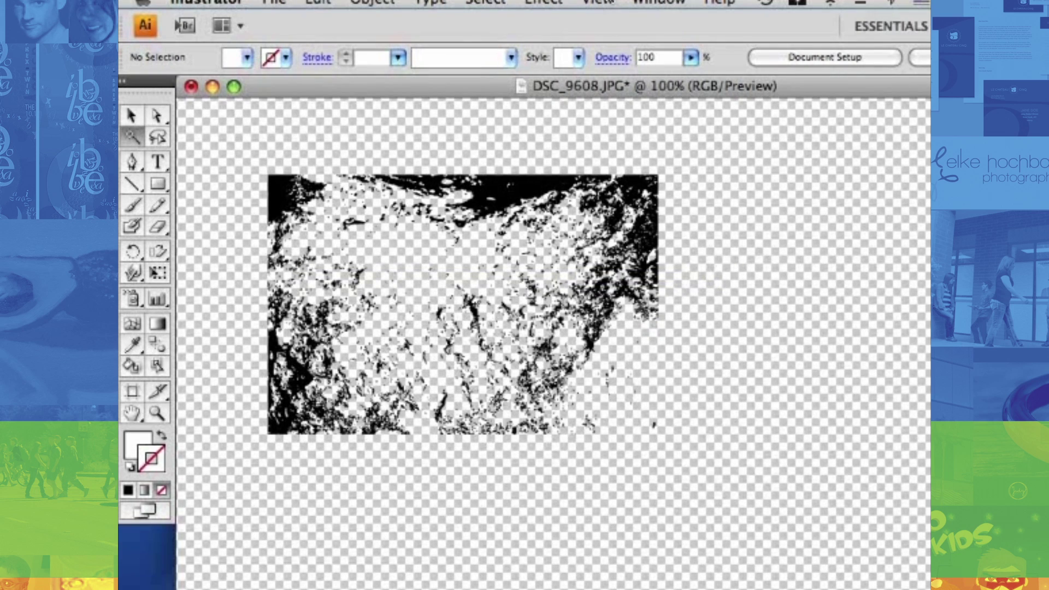
click(604, 2)
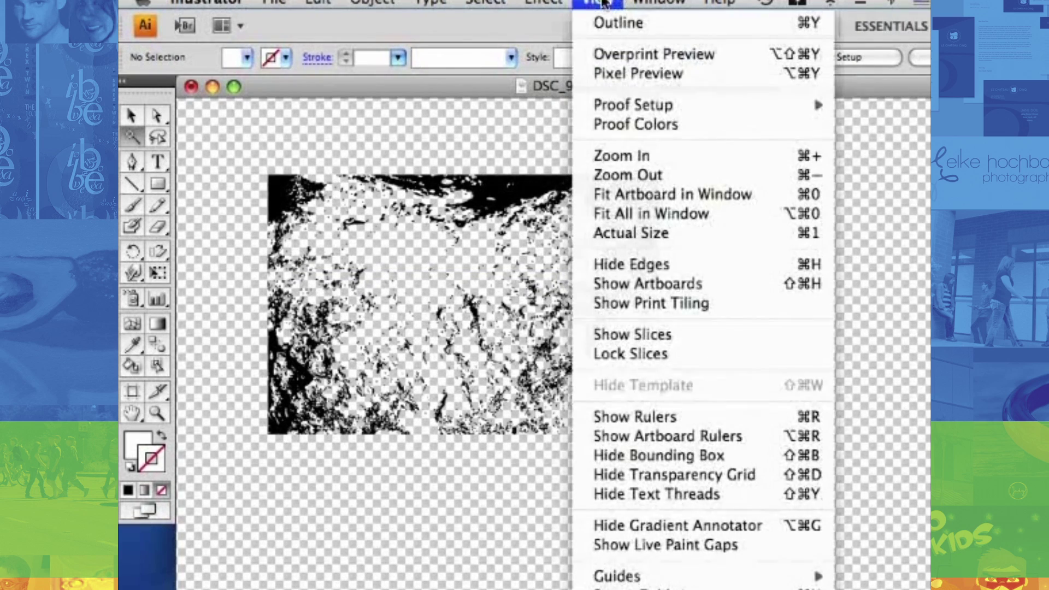
click(665, 482)
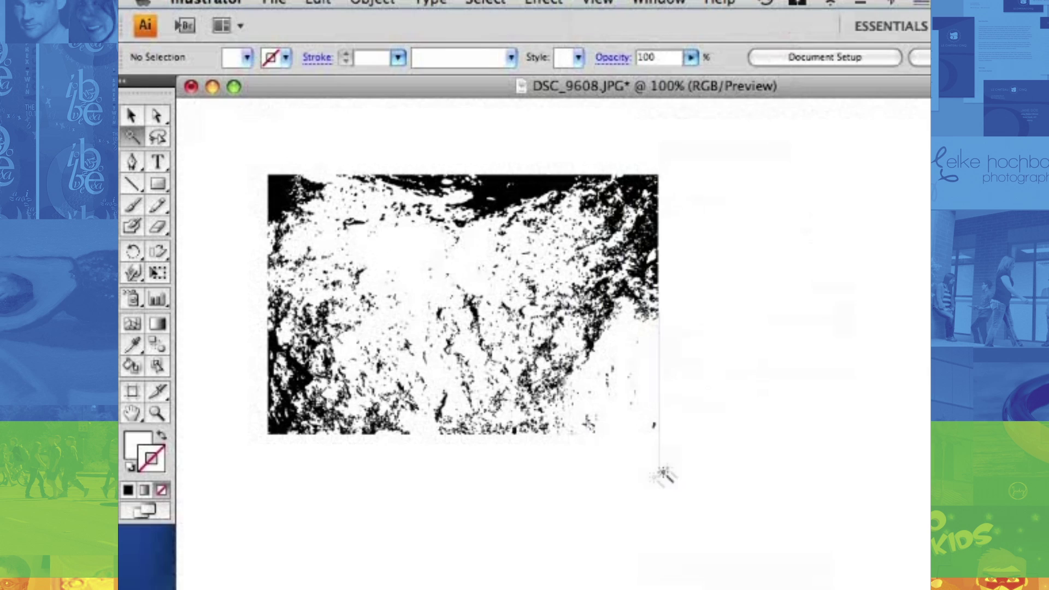
Delete the black shapes along the upper, right, lower and left edges of the texture to trim its straight borders
drag(279, 176, 699, 225)
key(Delete)
drag(225, 201, 677, 276)
key(Delete)
drag(723, 496, 614, 367)
key(Delete)
drag(677, 351, 640, 256)
key(Delete)
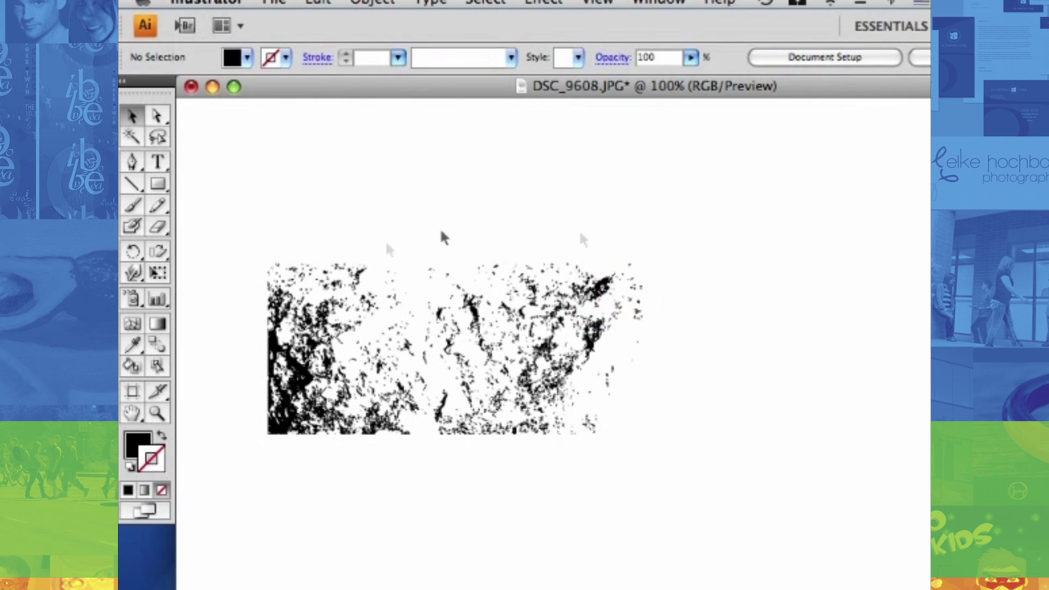
drag(228, 257, 637, 409)
key(Delete)
key(Delete)
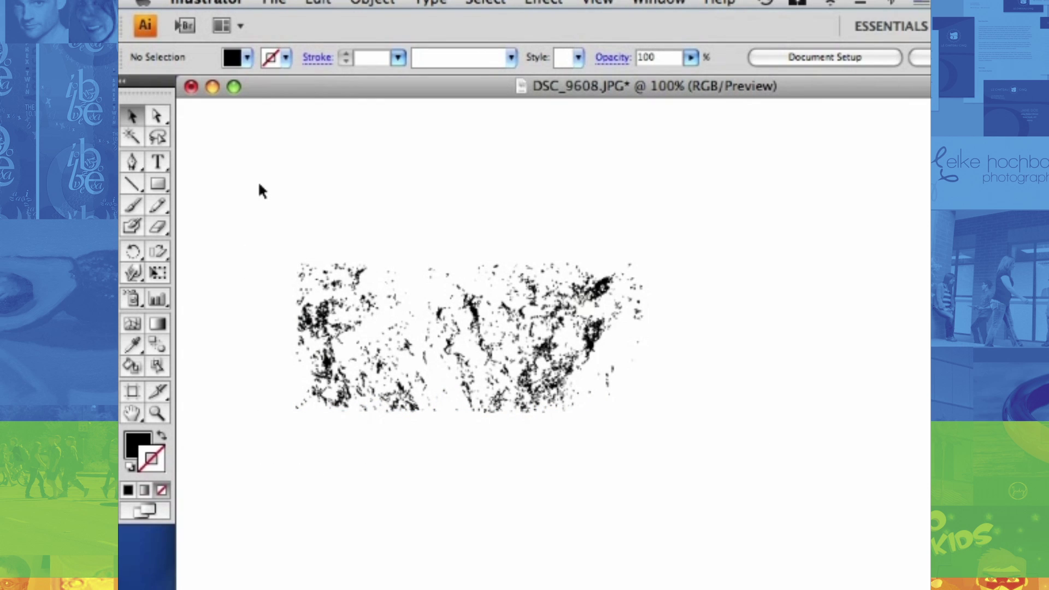
Group all remaining texture shapes, move the group to the upper left of the artboard and deselect it
drag(375, 279, 706, 462)
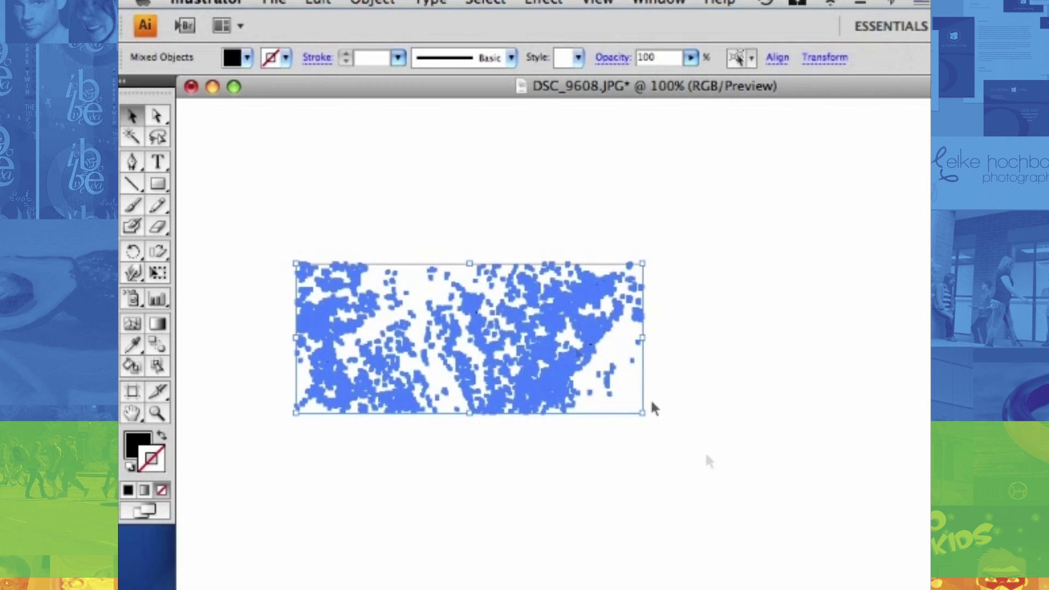
click(370, 4)
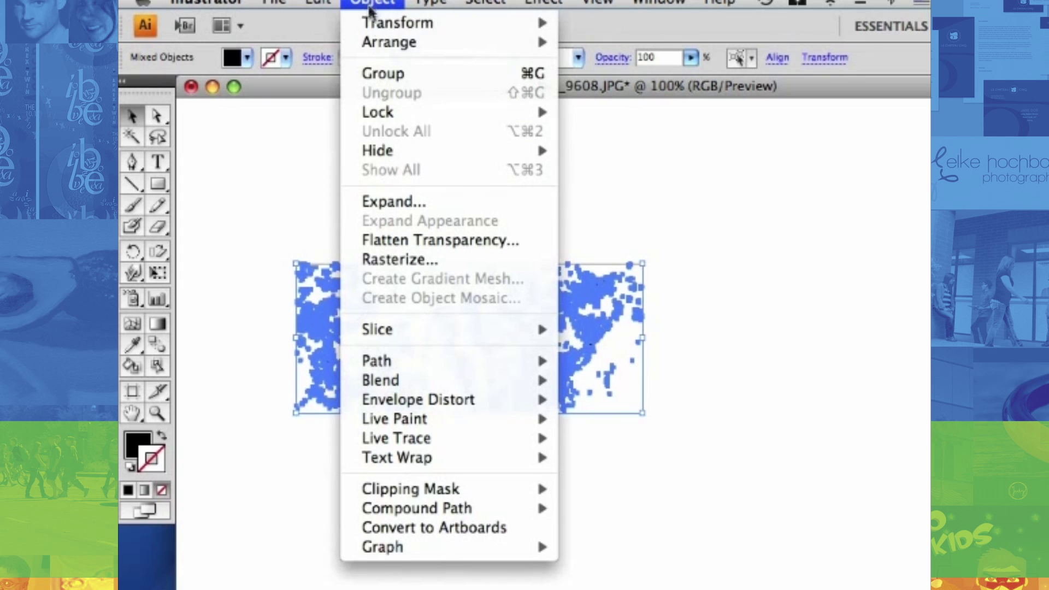
click(385, 72)
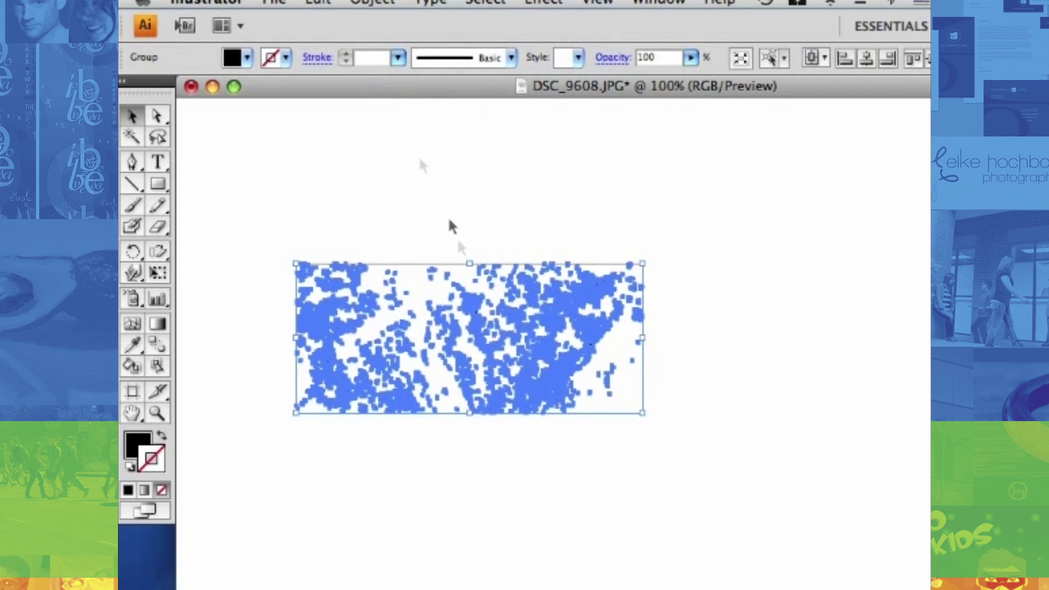
drag(526, 346, 436, 205)
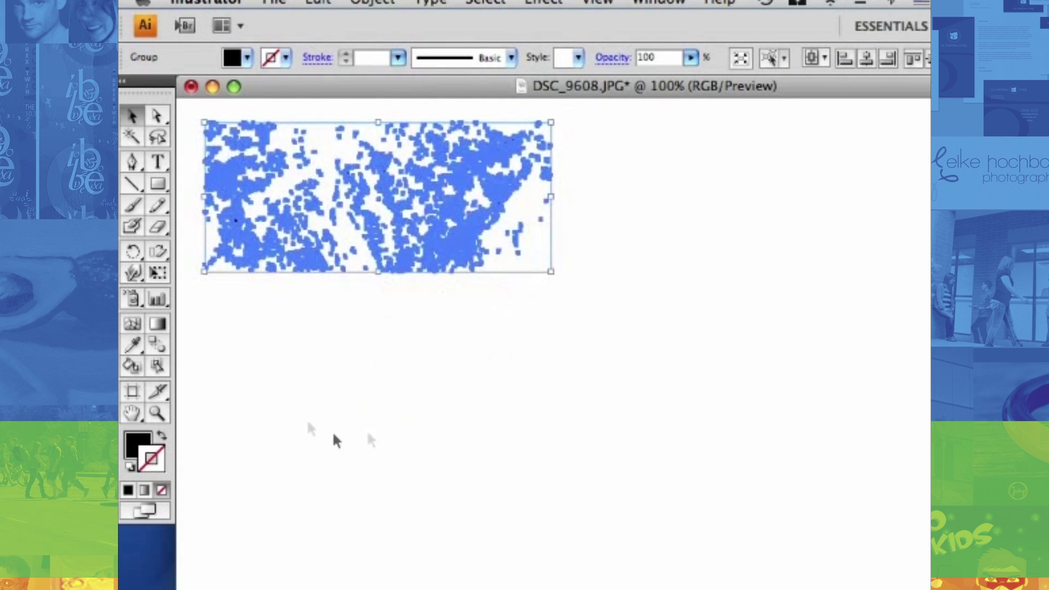
click(336, 441)
Bring up the document's brushes and start a New Art Brush from the grouped texture
click(656, 3)
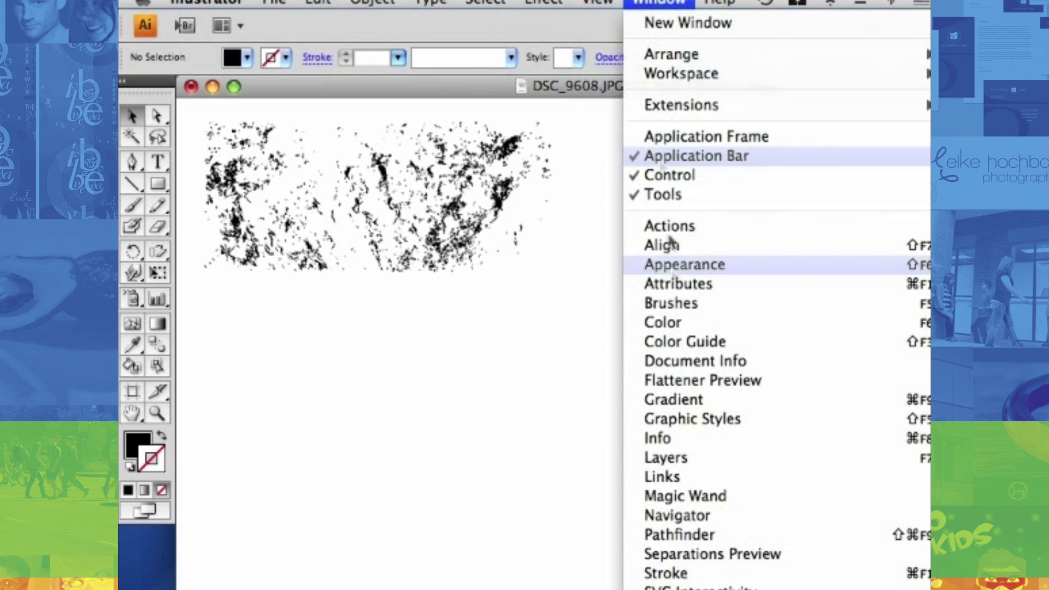
click(682, 304)
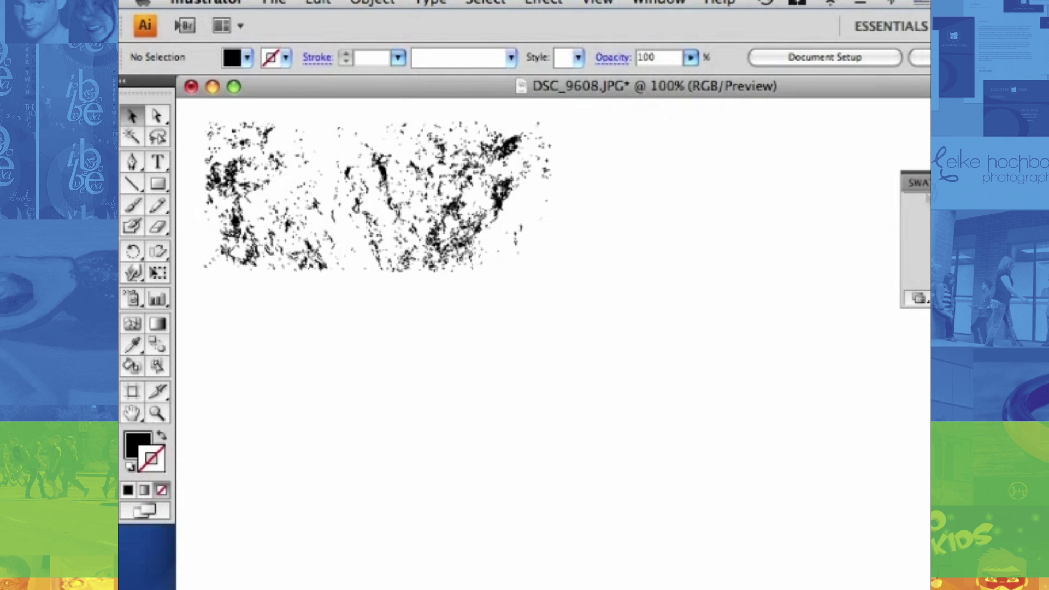
mouse_move(885, 196)
mouse_down()
mouse_move(765, 209)
mouse_move(755, 199)
mouse_up()
click(496, 226)
drag(496, 226, 677, 241)
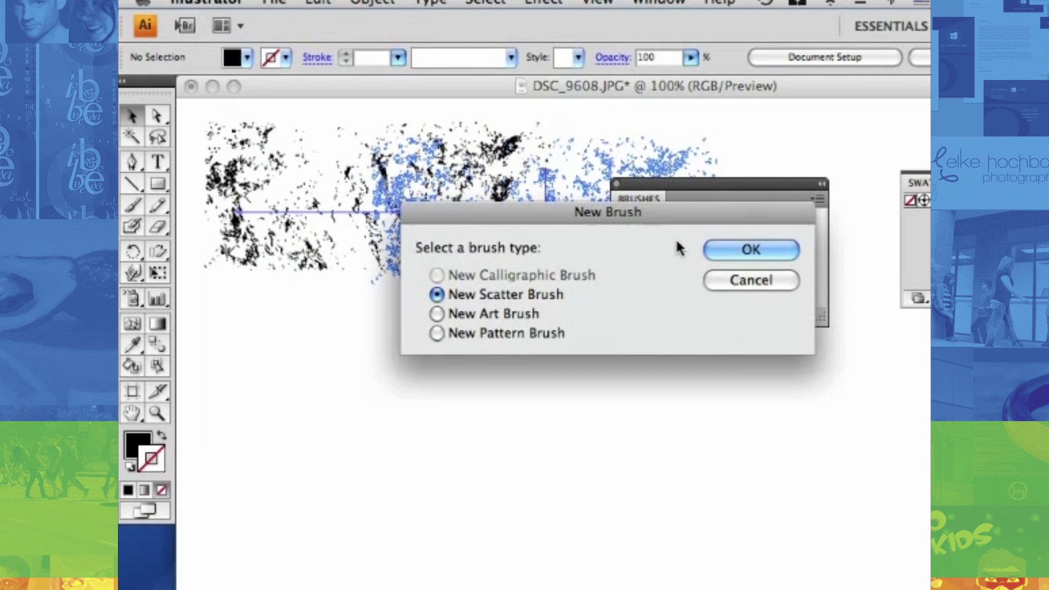
click(437, 314)
click(750, 250)
Create the art brush with a width of 50% and the Tints colorization method
drag(354, 217, 252, 218)
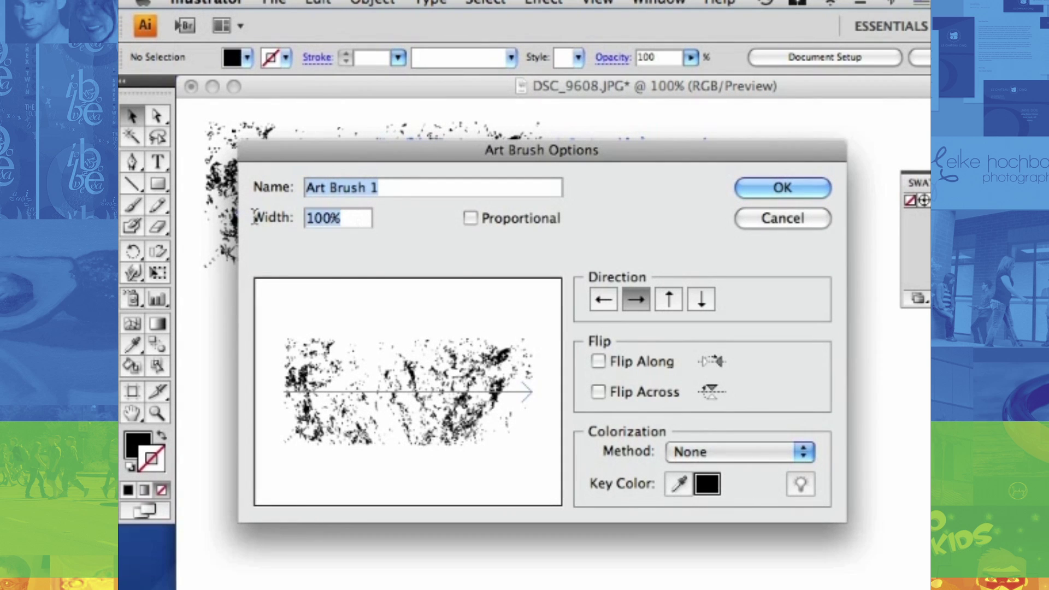
text(50)
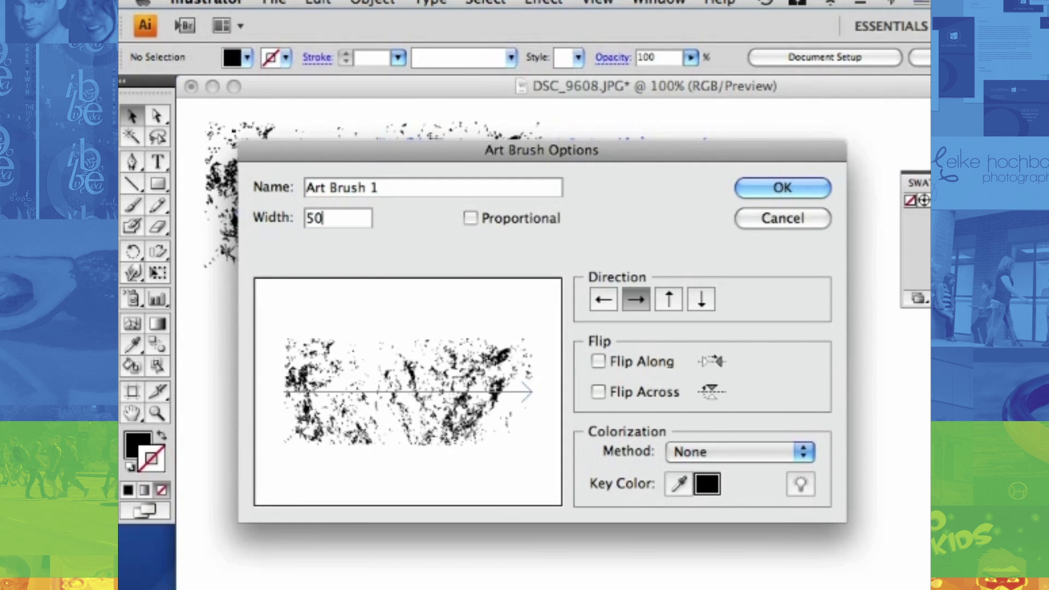
key(Tab)
click(704, 454)
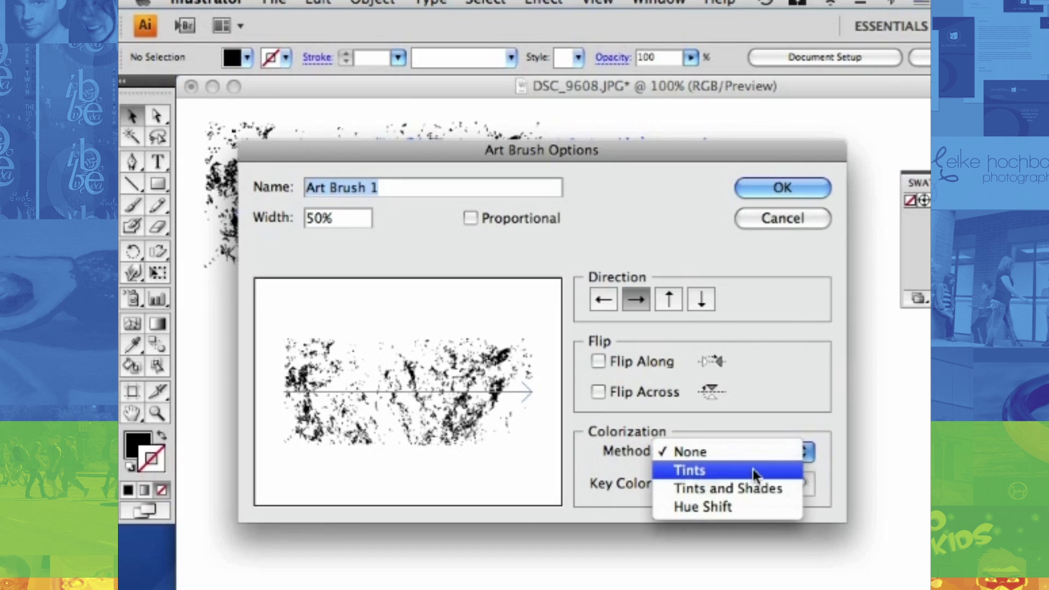
click(753, 469)
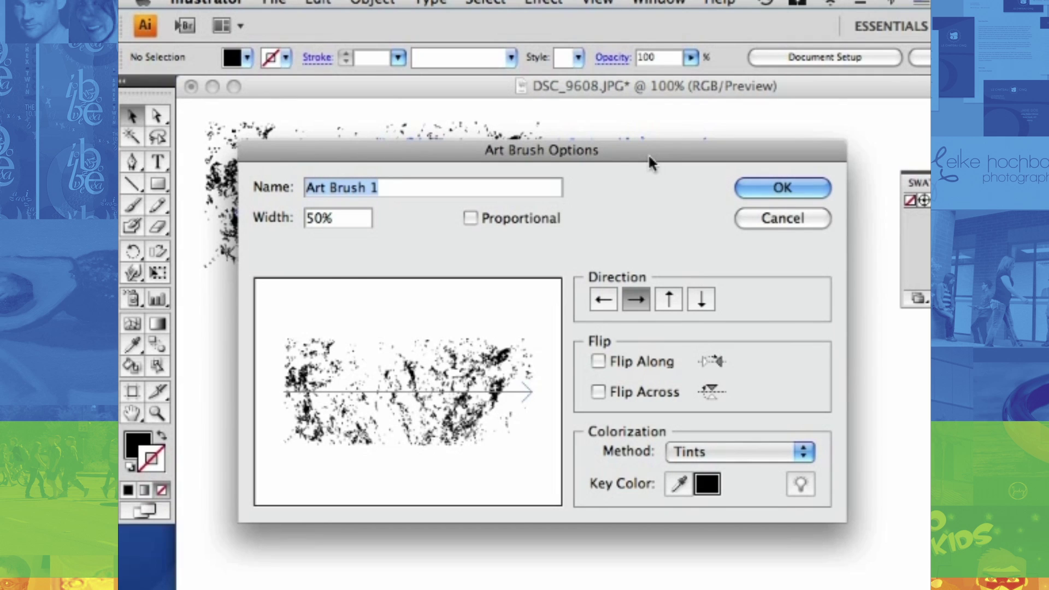
click(776, 187)
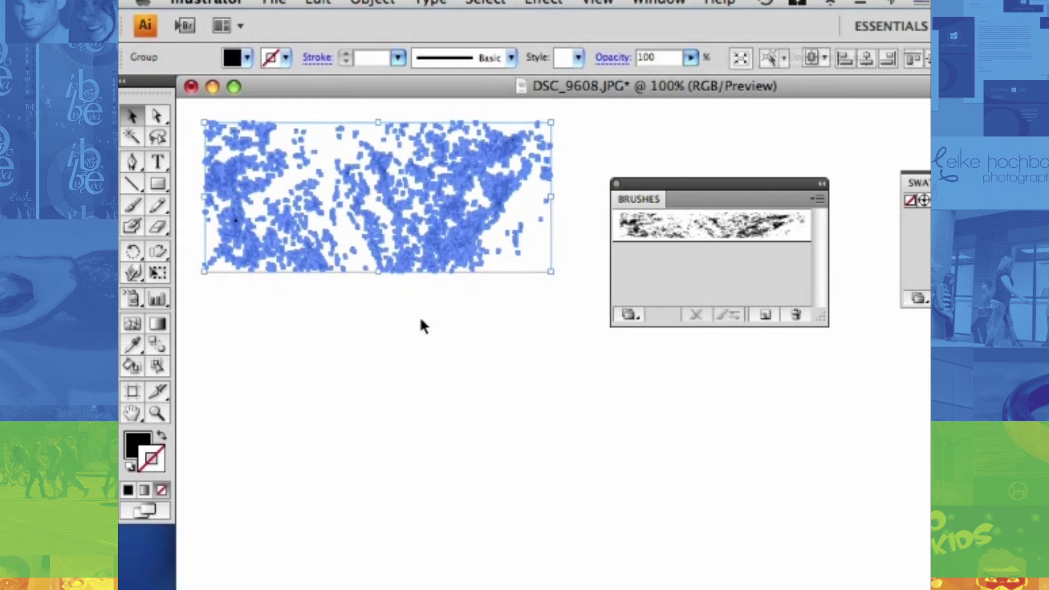
Deselect the texture, draw a freehand S-shaped path below it with the Pencil tool and apply the grunge art brush
click(420, 320)
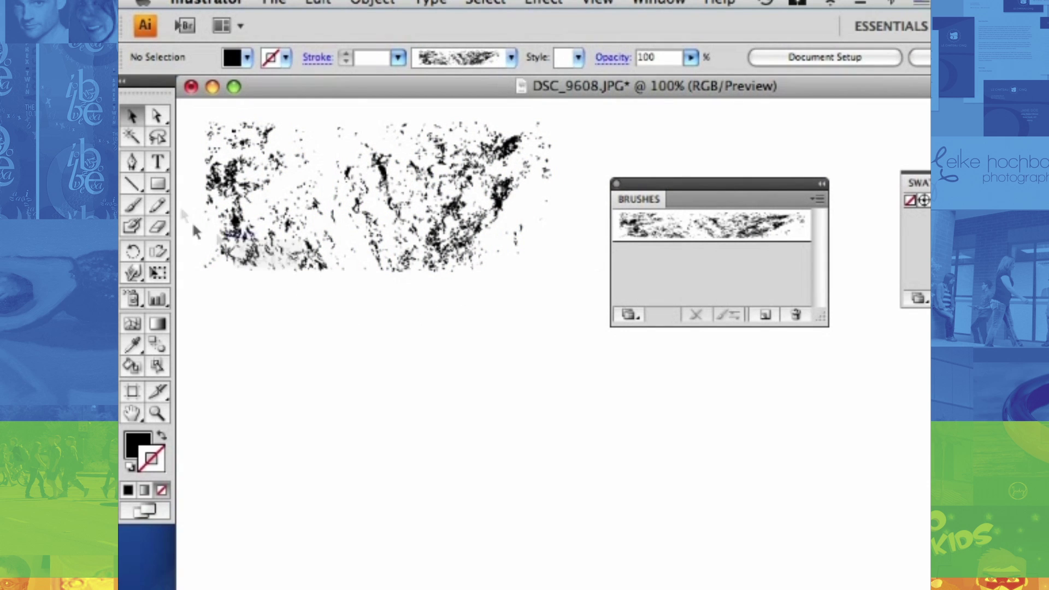
click(157, 205)
mouse_move(257, 453)
mouse_down()
mouse_move(452, 361)
mouse_move(625, 547)
mouse_move(765, 449)
mouse_up()
click(643, 223)
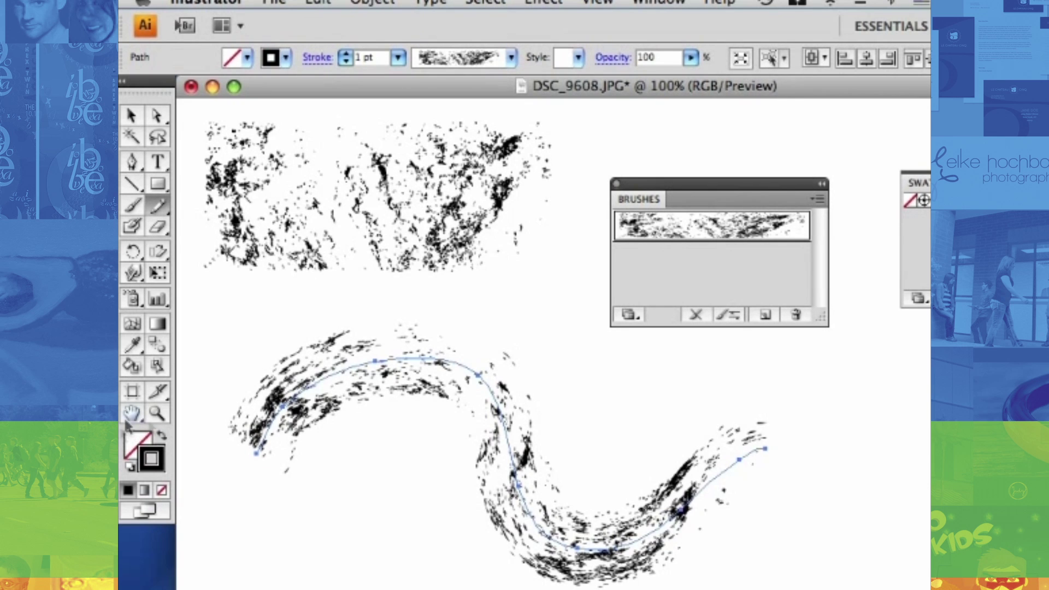
Bring up the color controls for the wavy path's stroke, place them over the texture and switch from grayscale to RGB
click(154, 462)
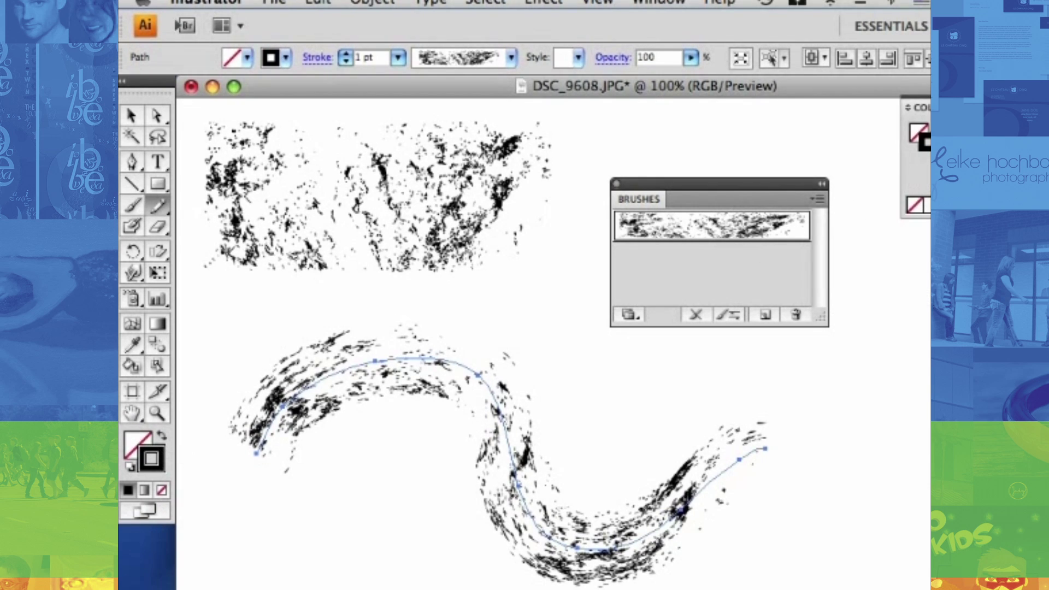
drag(918, 107, 237, 167)
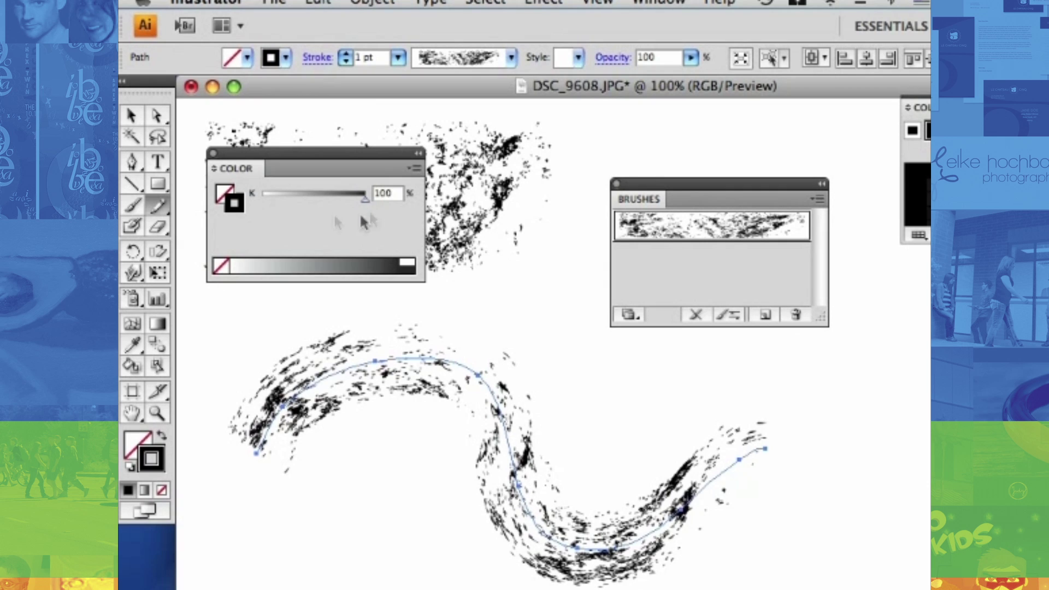
click(417, 169)
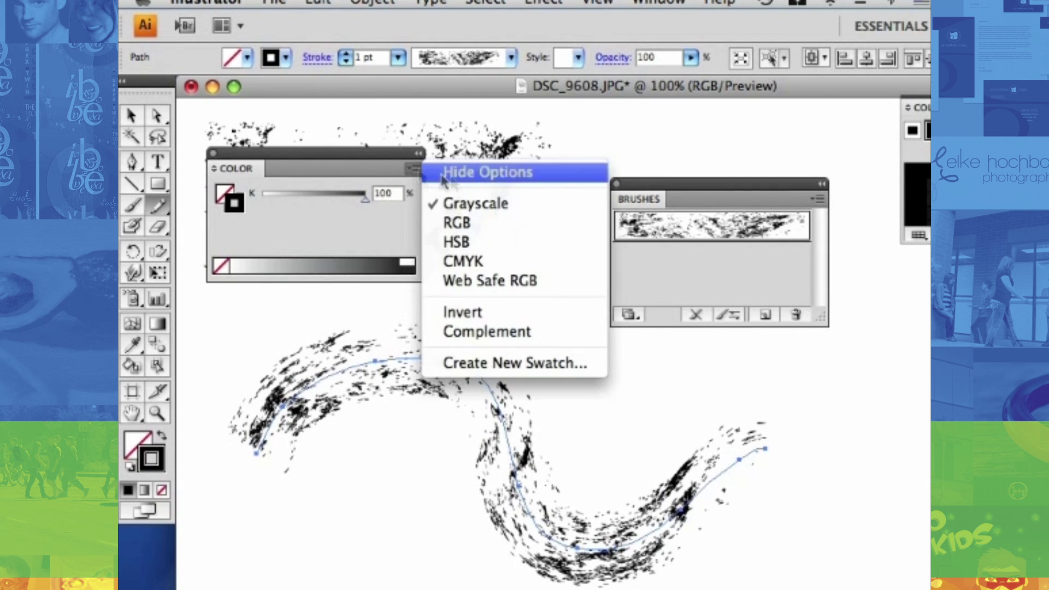
click(502, 223)
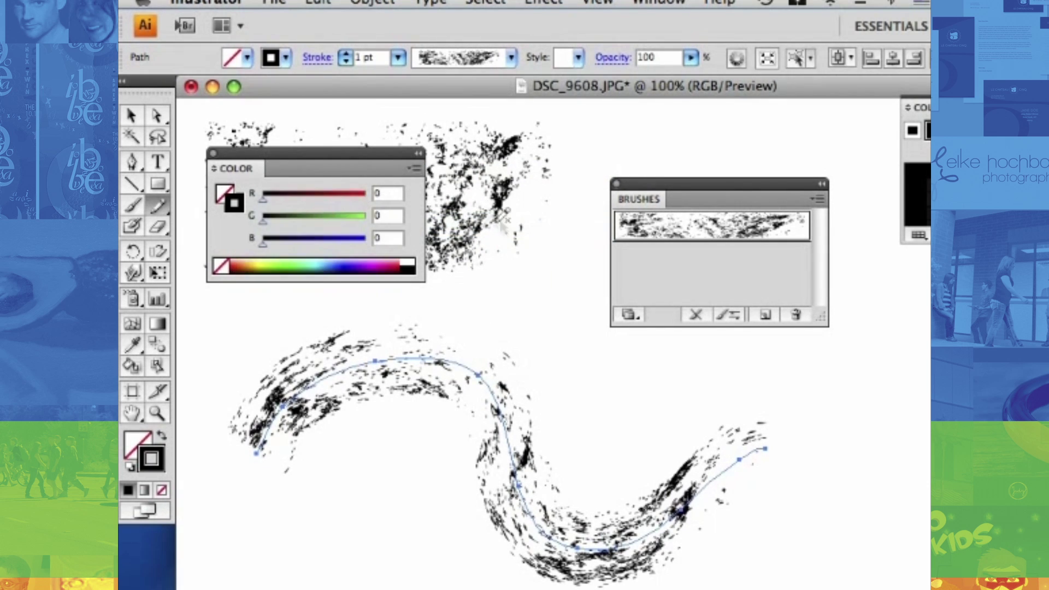
Recolor the brushed path's stroke, trying blue and green before settling on magenta with RGB values 191, 0, 109
click(330, 262)
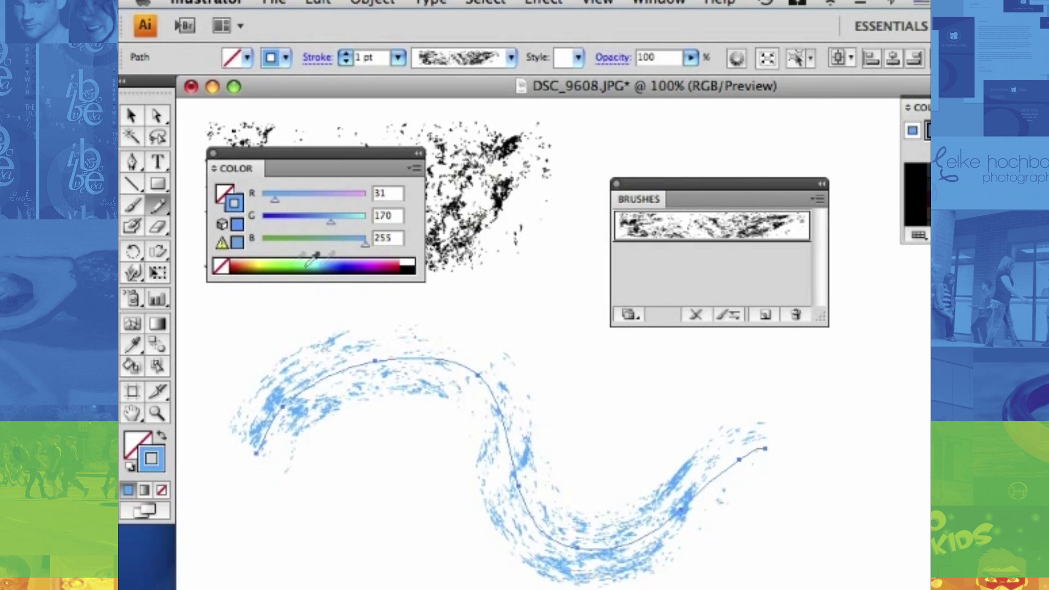
click(261, 261)
click(307, 263)
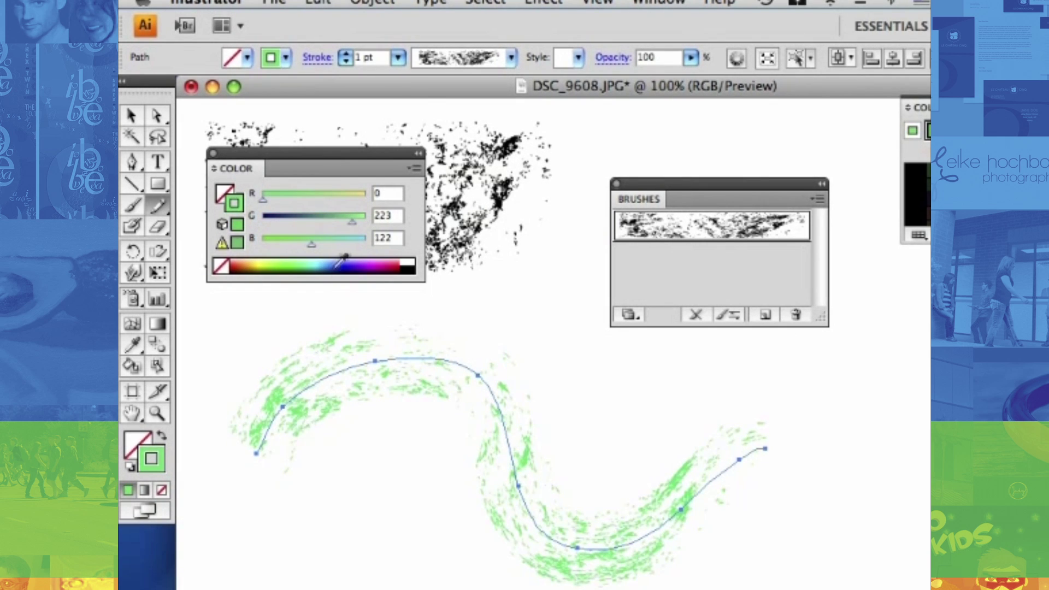
click(391, 262)
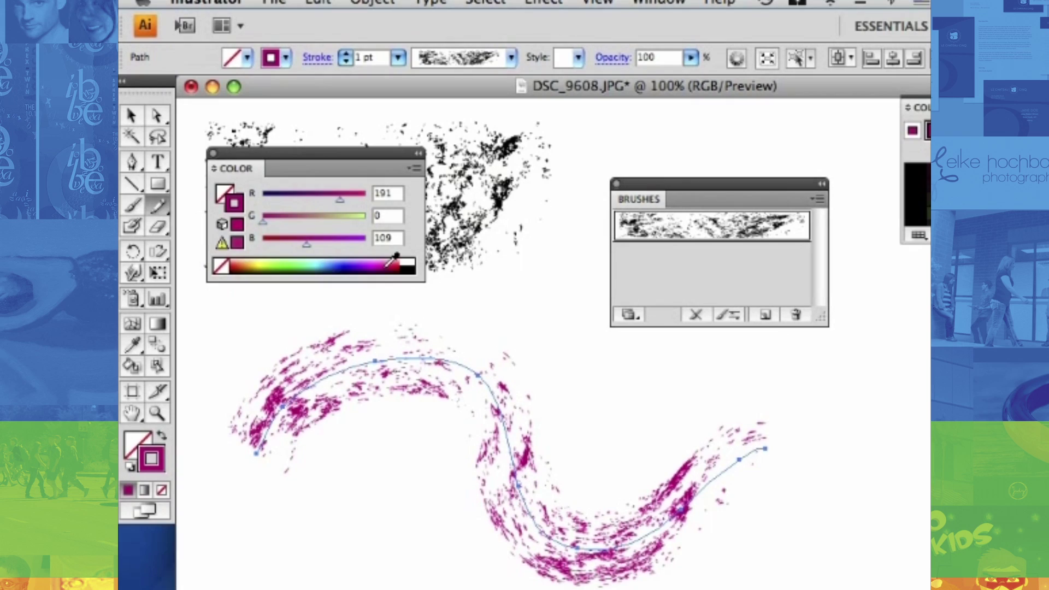